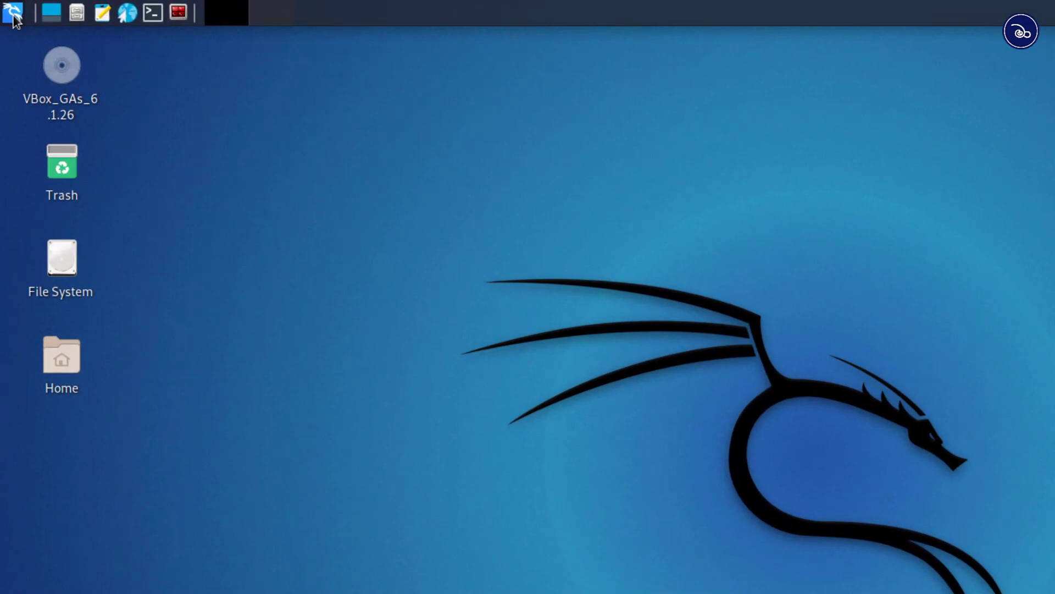
left_click(13, 19)
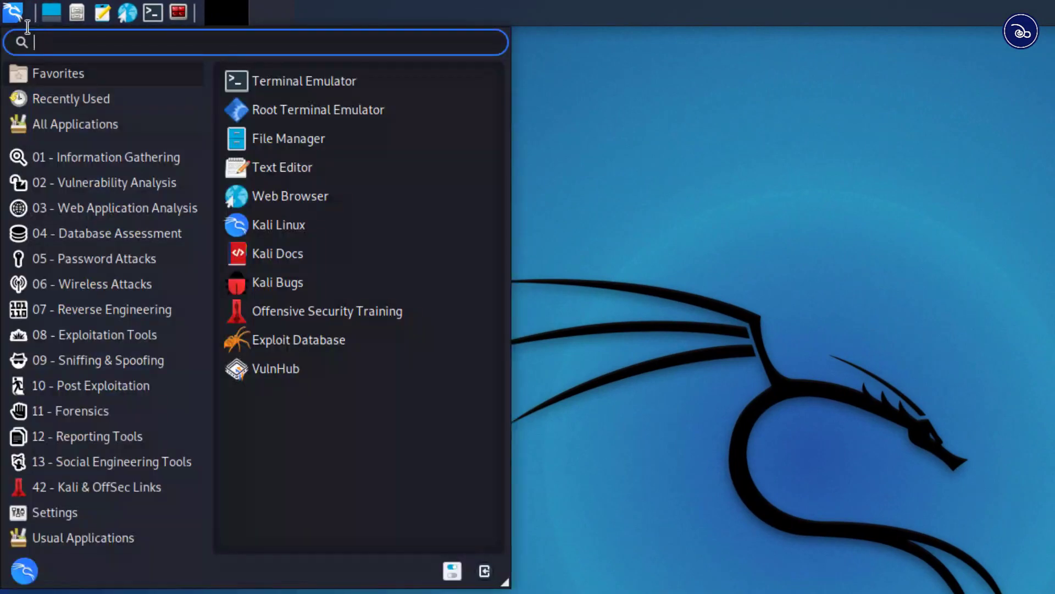
left_click(72, 162)
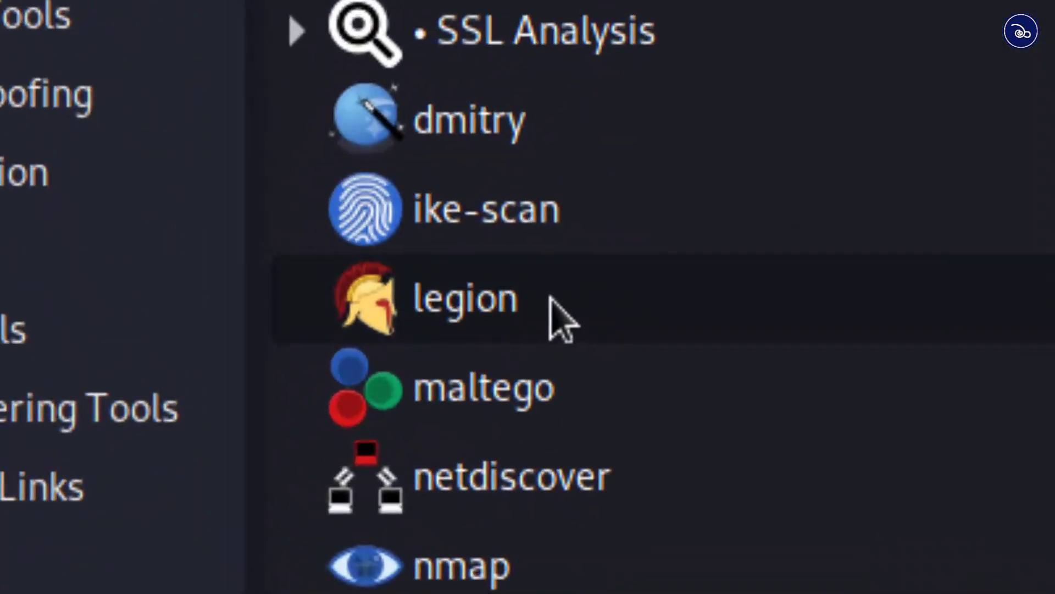
left_click(548, 315)
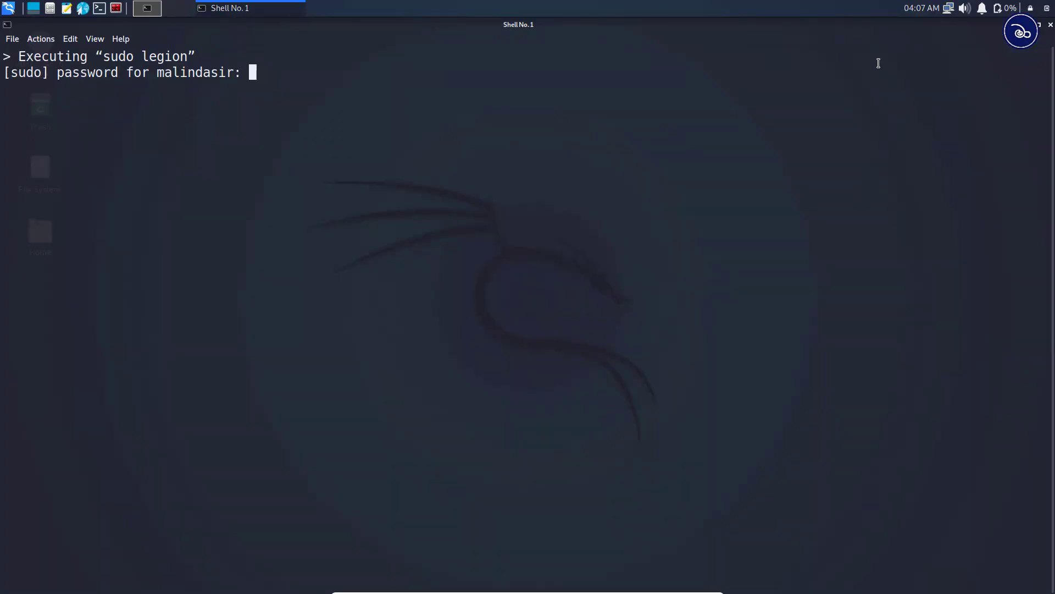
left_click(1051, 25)
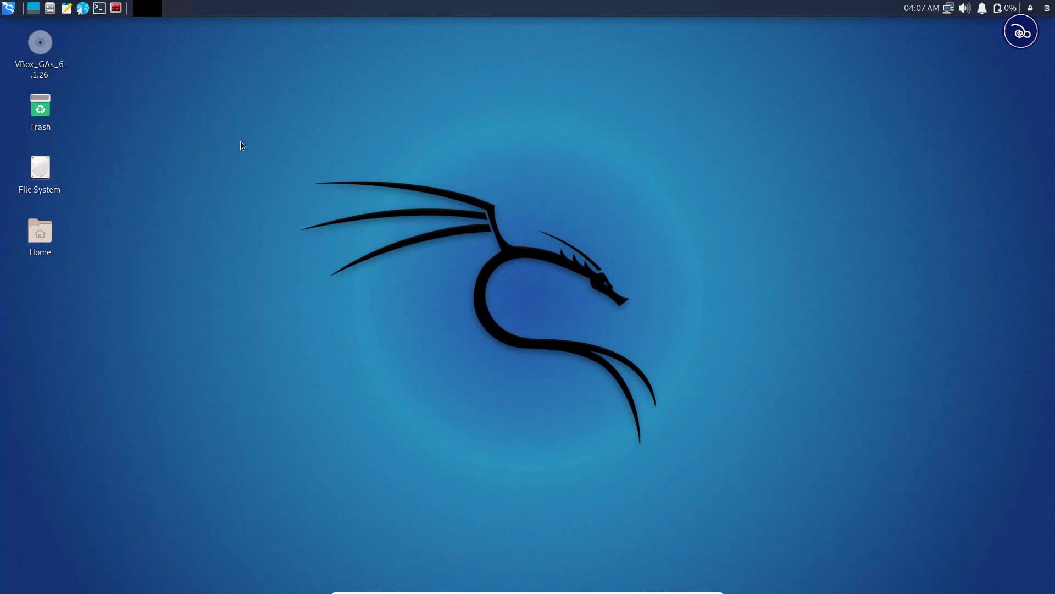
Step: Launch Legion from a new terminal with the command sudo legion and submit the account password at the sudo prompt
left_click(100, 11)
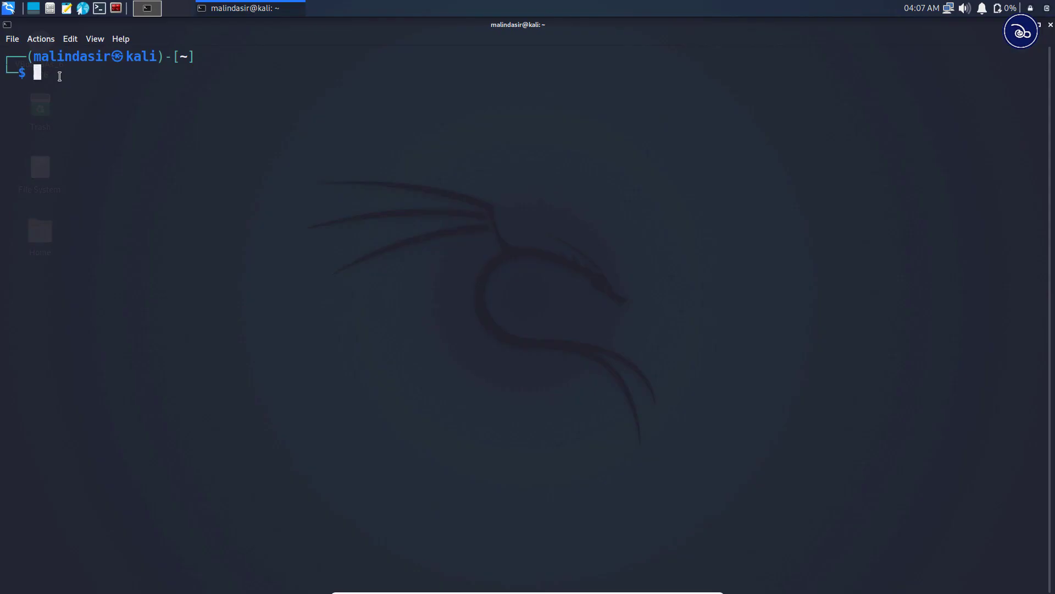
type("sudo ")
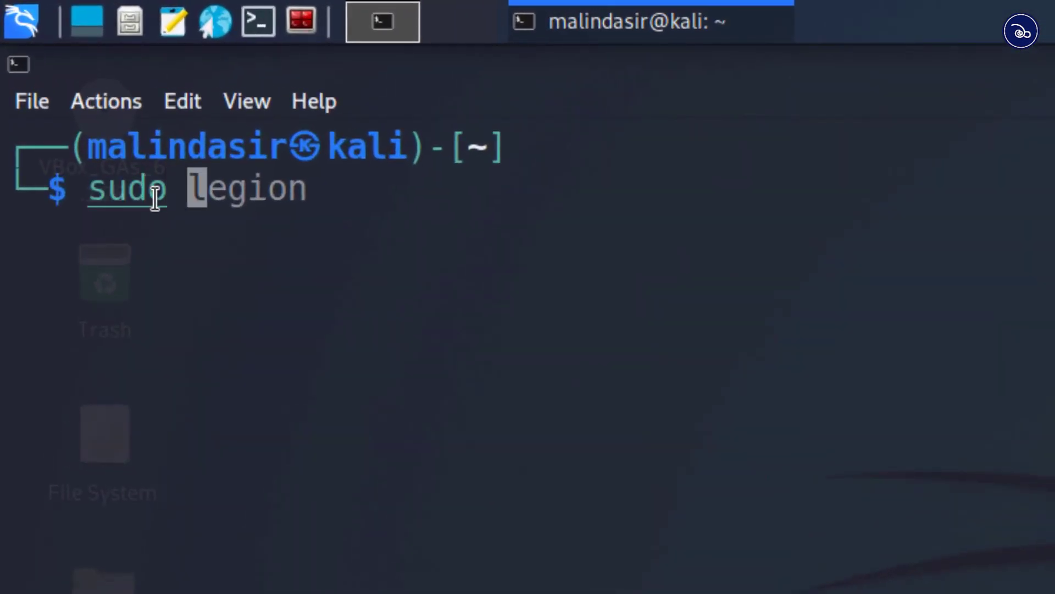
type("legion")
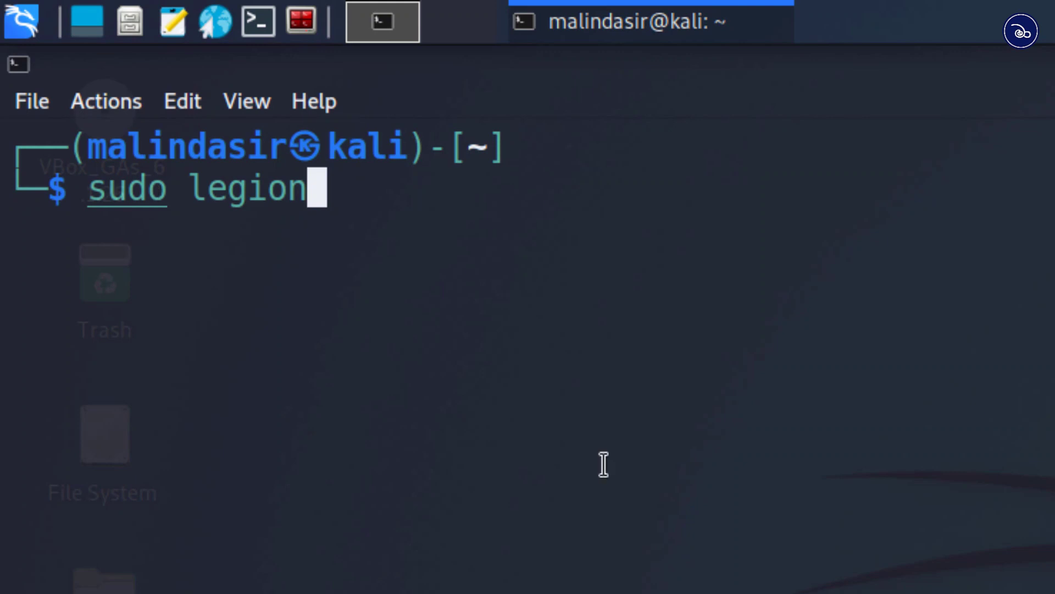
key("Return")
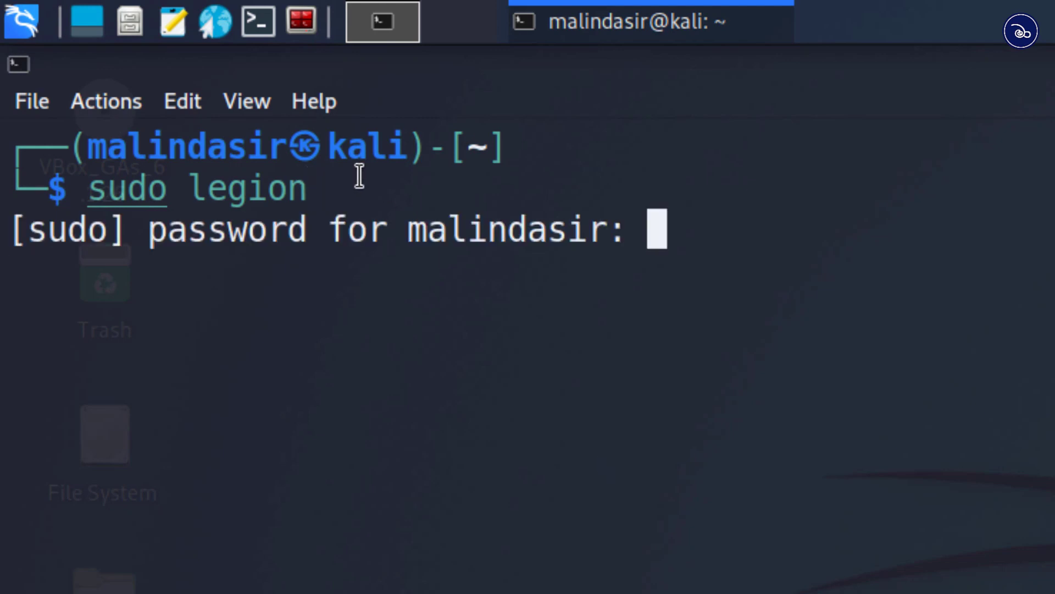
key("Return")
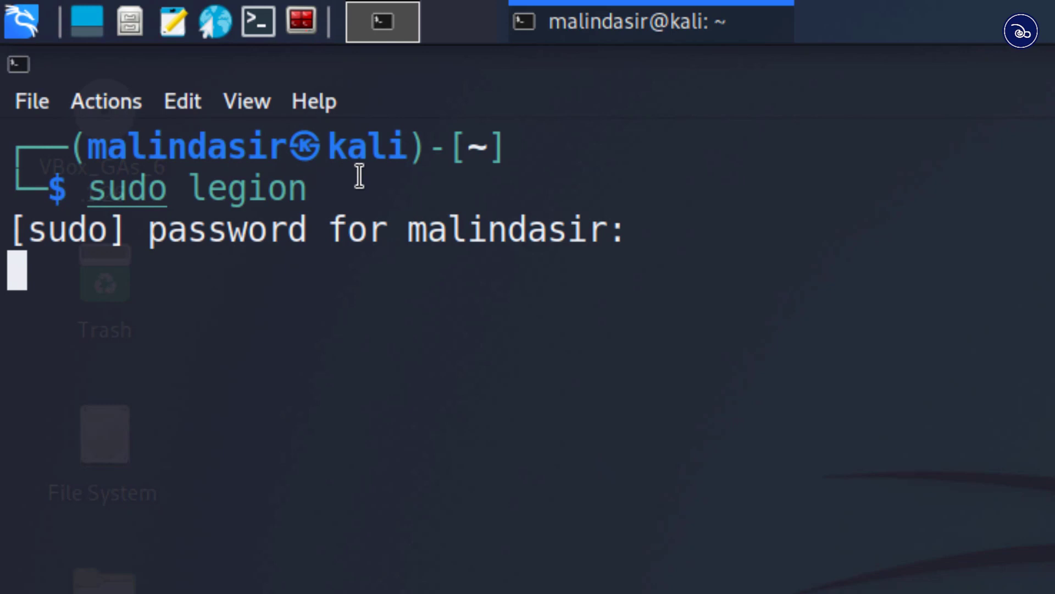
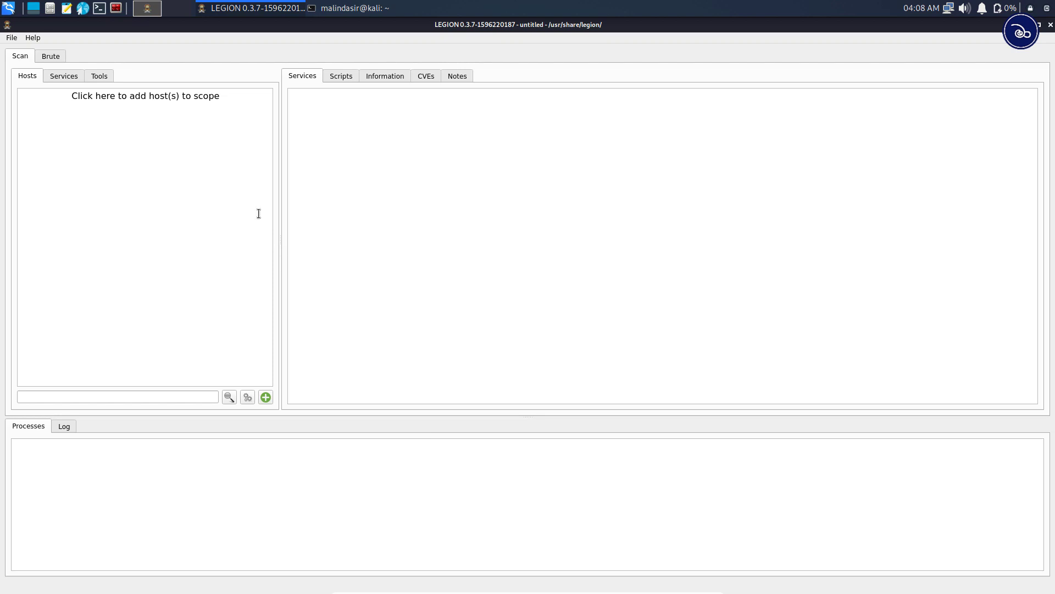
Step: Add the IP range 10.0.2.0/24 to the scan scope and start the scan with the default easy mode options
left_click(124, 112)
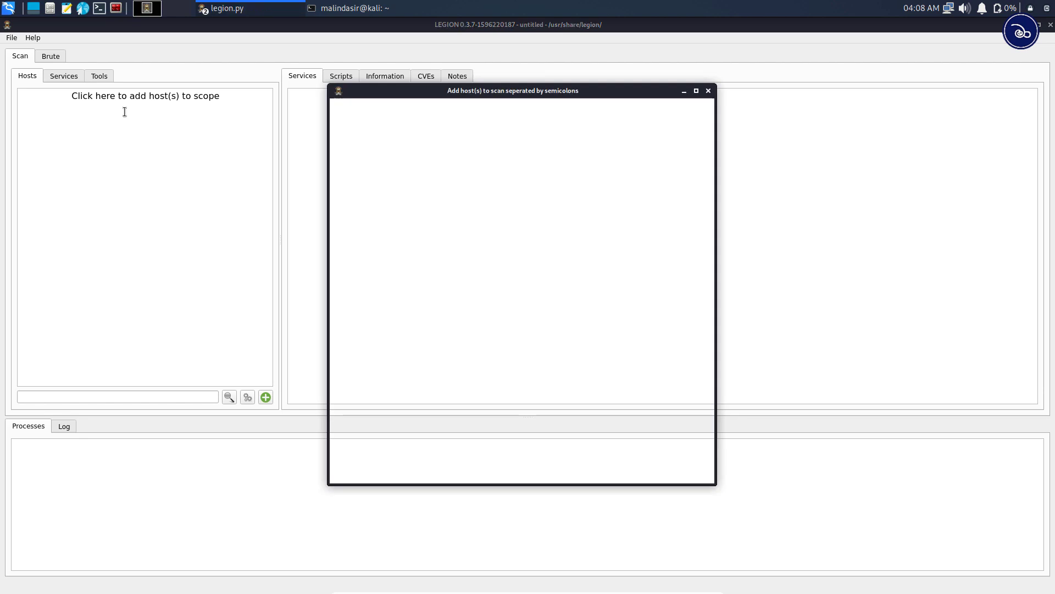
left_click_drag(368, 90, 340, 163)
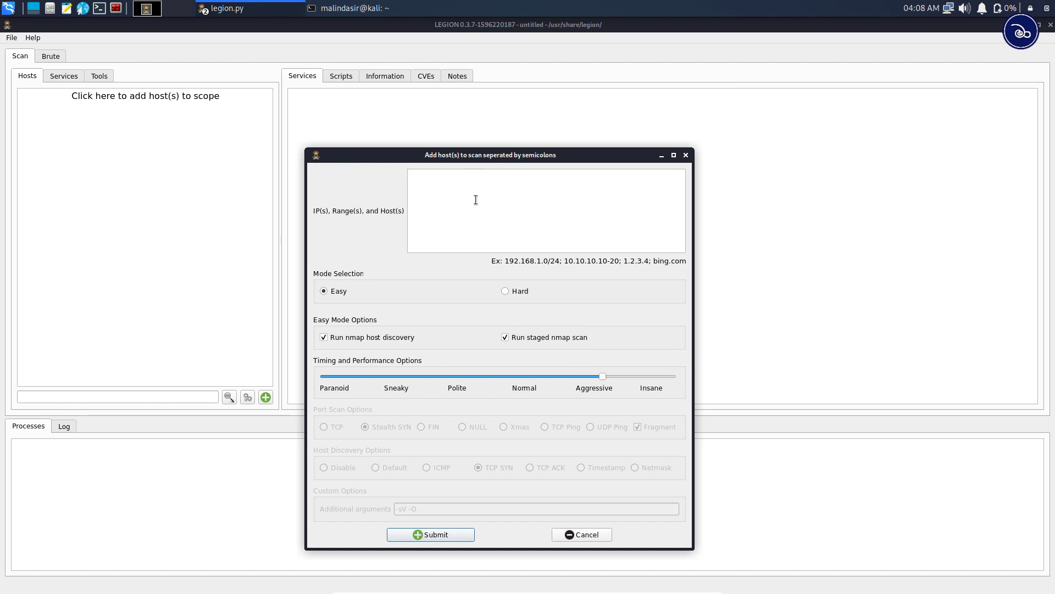
type("1")
type("0.0.20")
key("BackSpace")
type(".0/24")
left_click(451, 536)
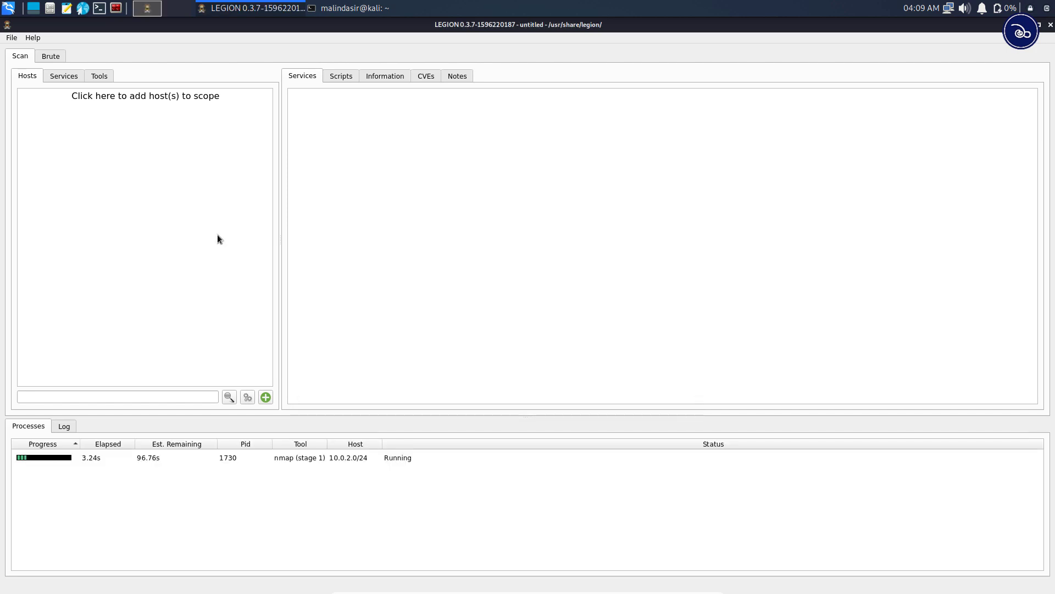
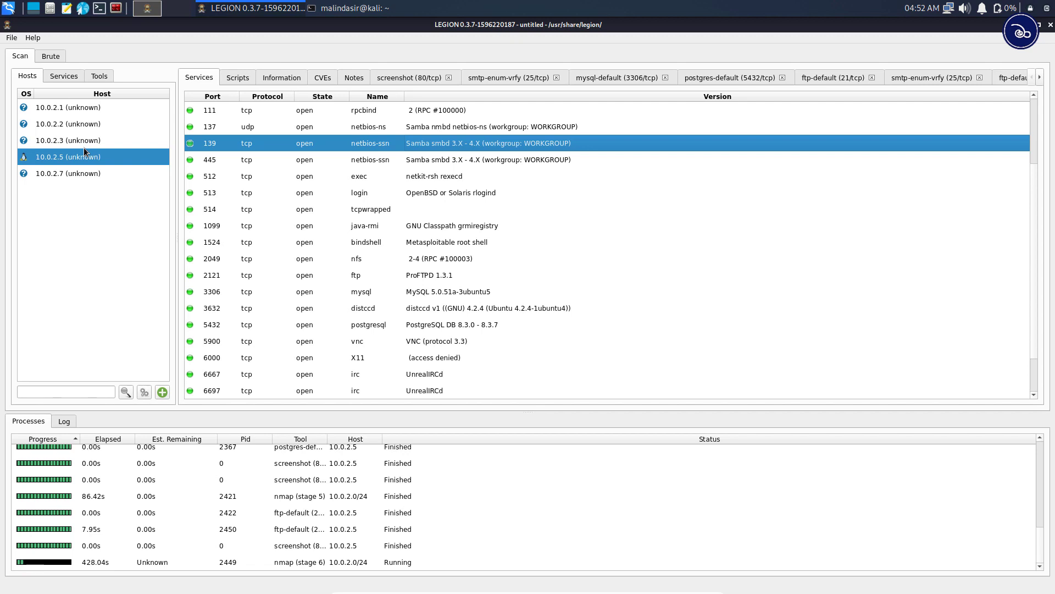
Step: Look through the open ports and service versions listed for host 10.0.2.5
left_click(209, 114)
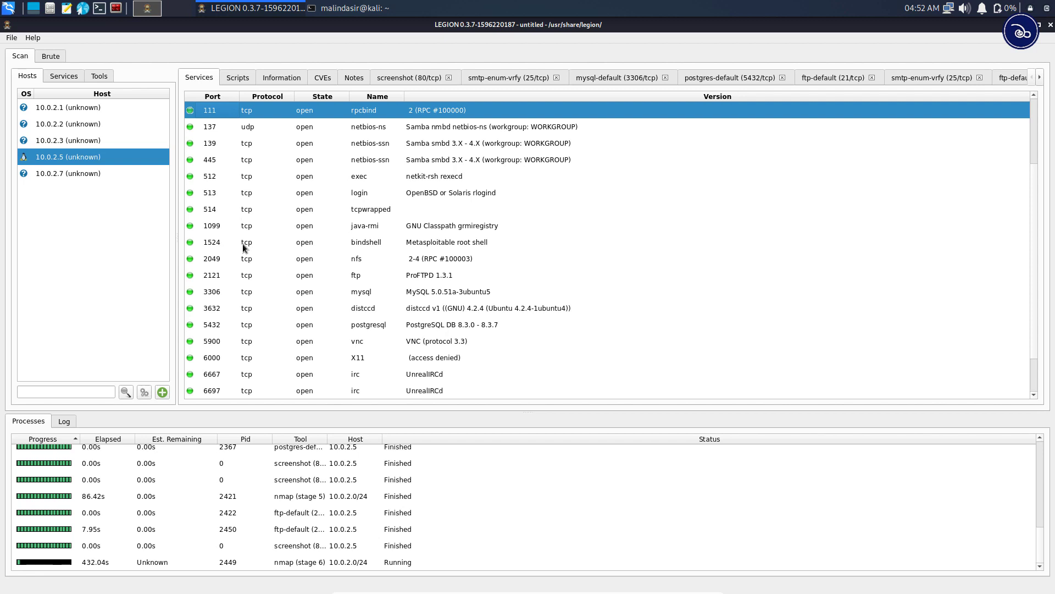
scroll(244, 248, "down", 1)
scroll(244, 247, "up", 3)
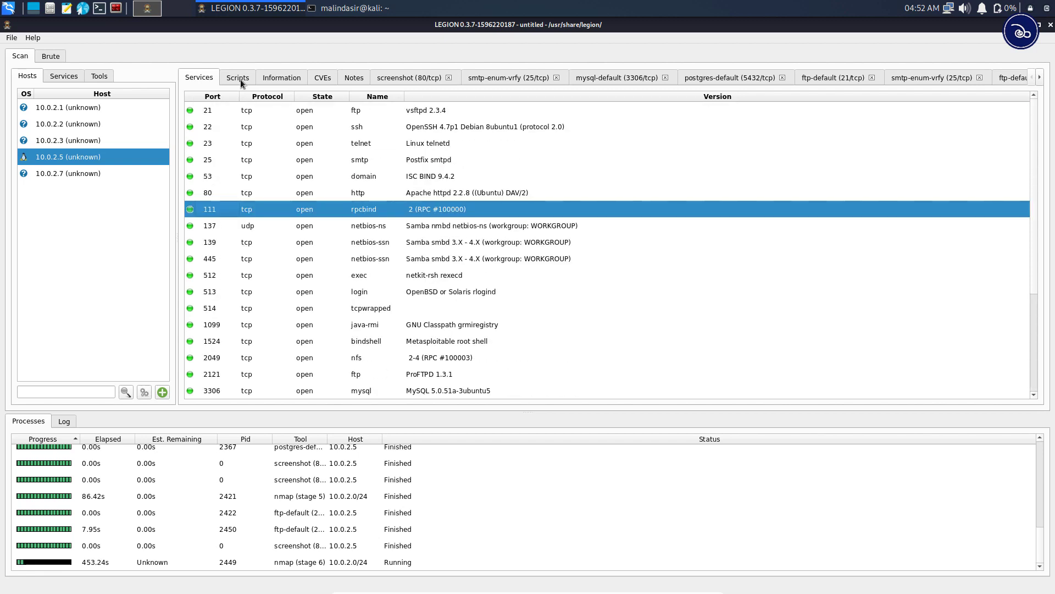
Step: Examine the vulners script output for ports 22, 53 and 80, widening the script column and the output area for readability
left_click(245, 80)
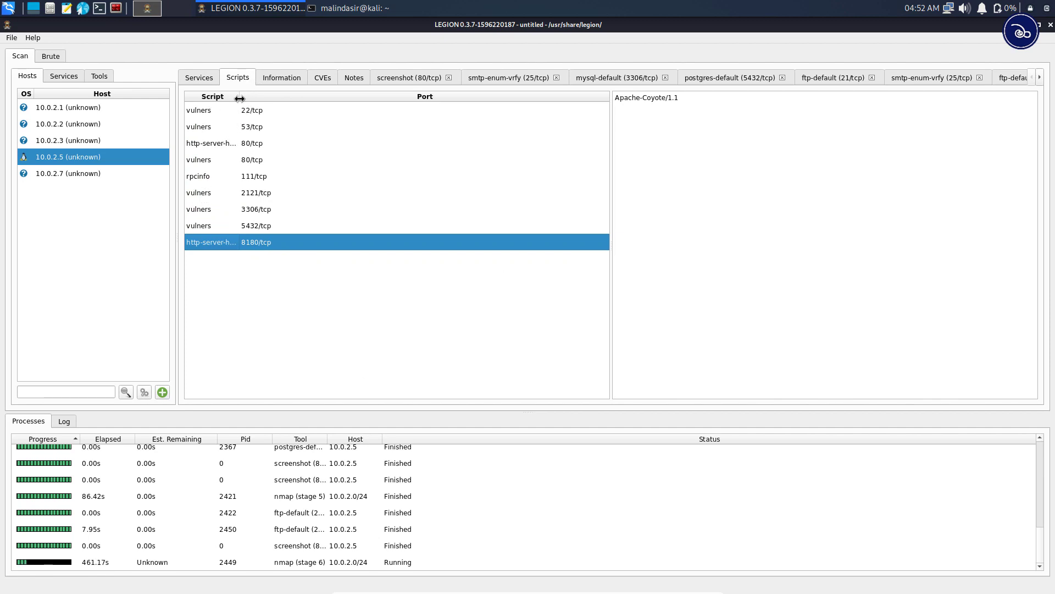
left_click_drag(240, 98, 315, 98)
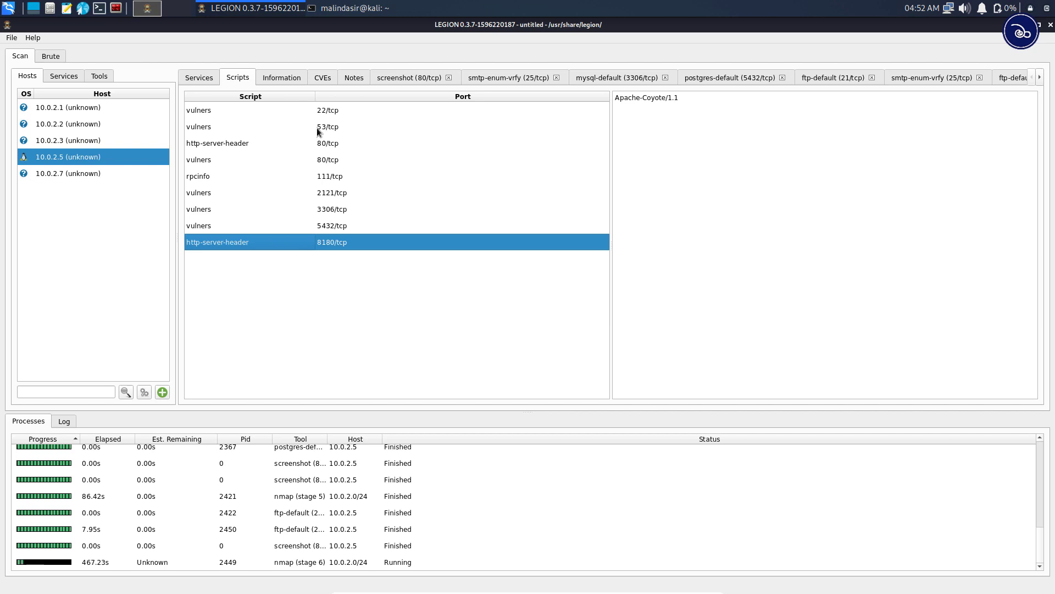
left_click(197, 112)
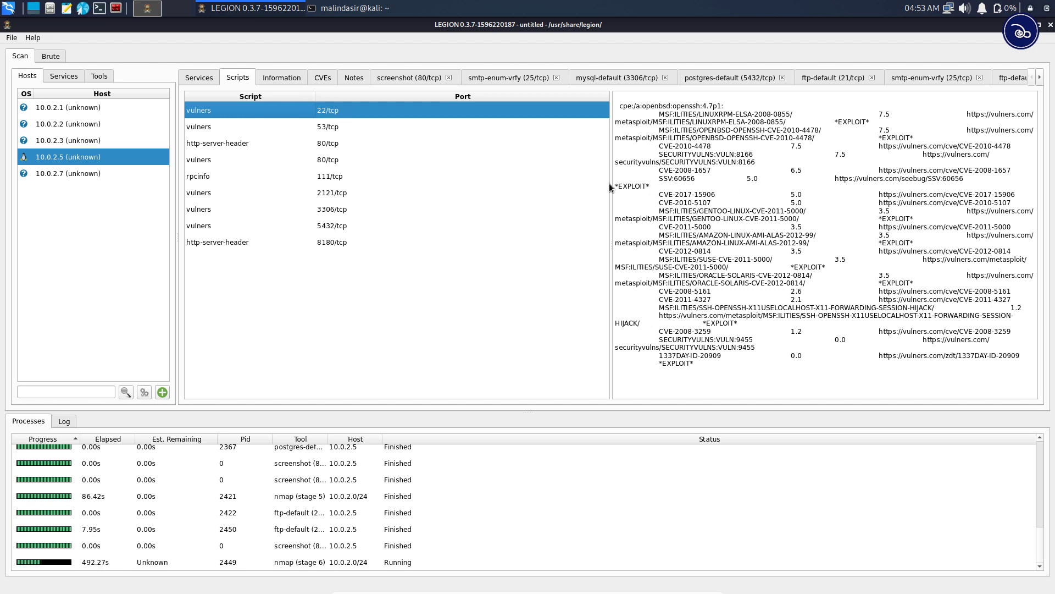
left_click_drag(611, 184, 447, 181)
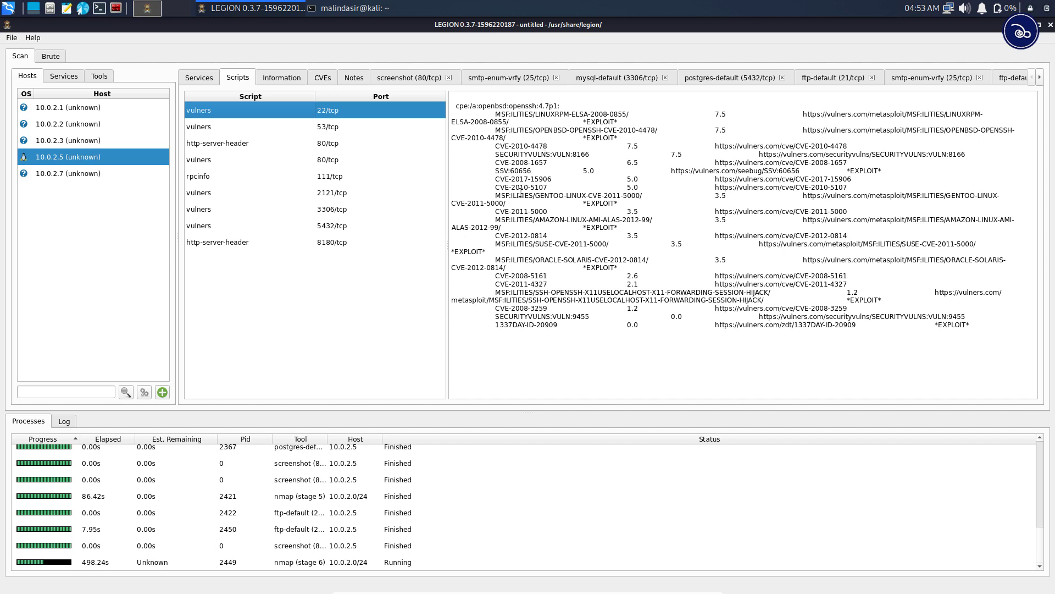
left_click(196, 128)
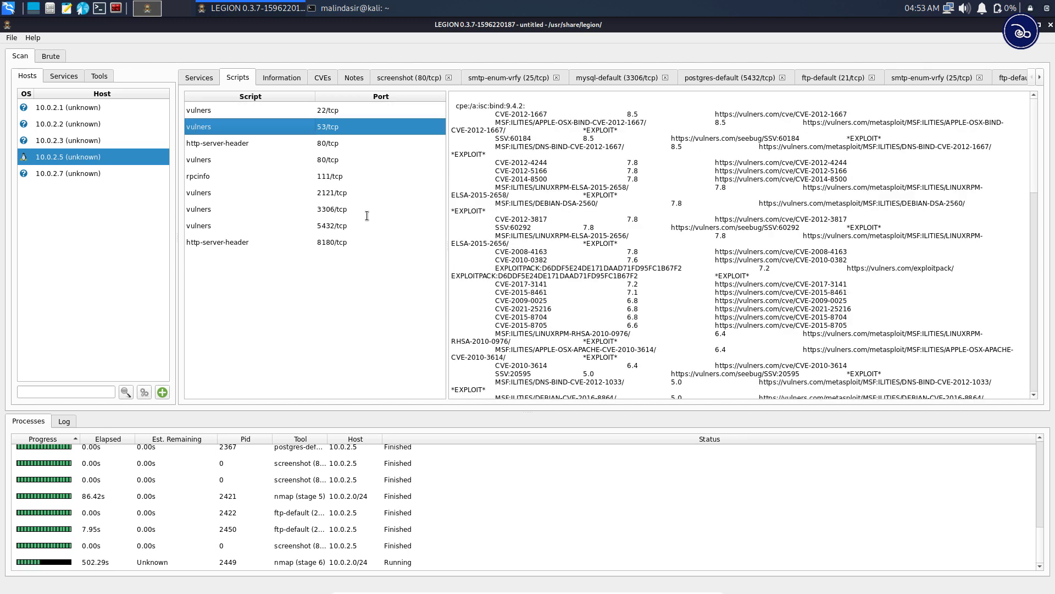
left_click(206, 160)
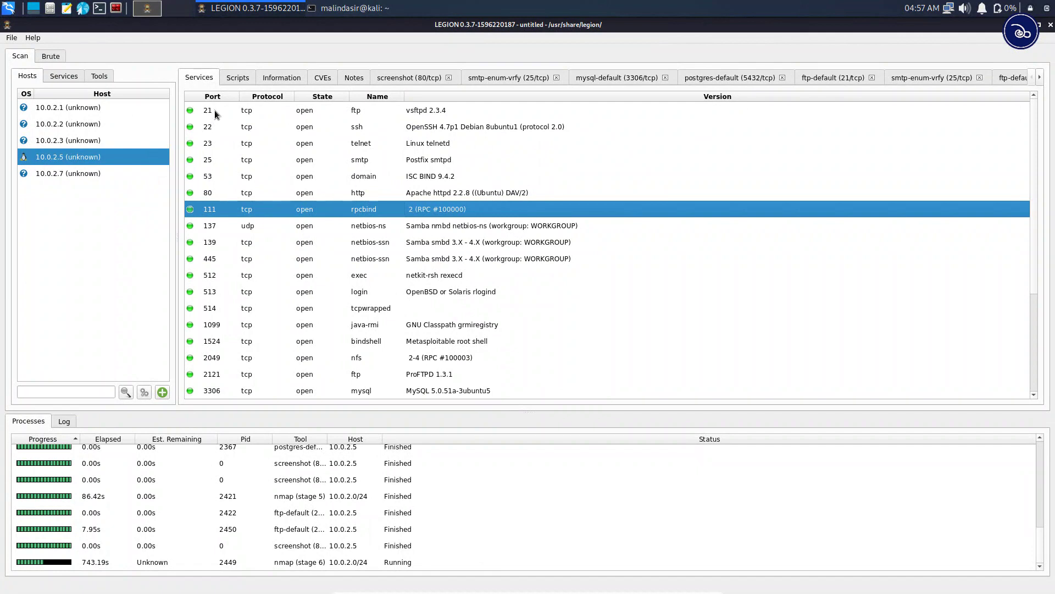
Step: Inspect the service entries for ports 21 and 80, and view the actions available for port 137
left_click(214, 110)
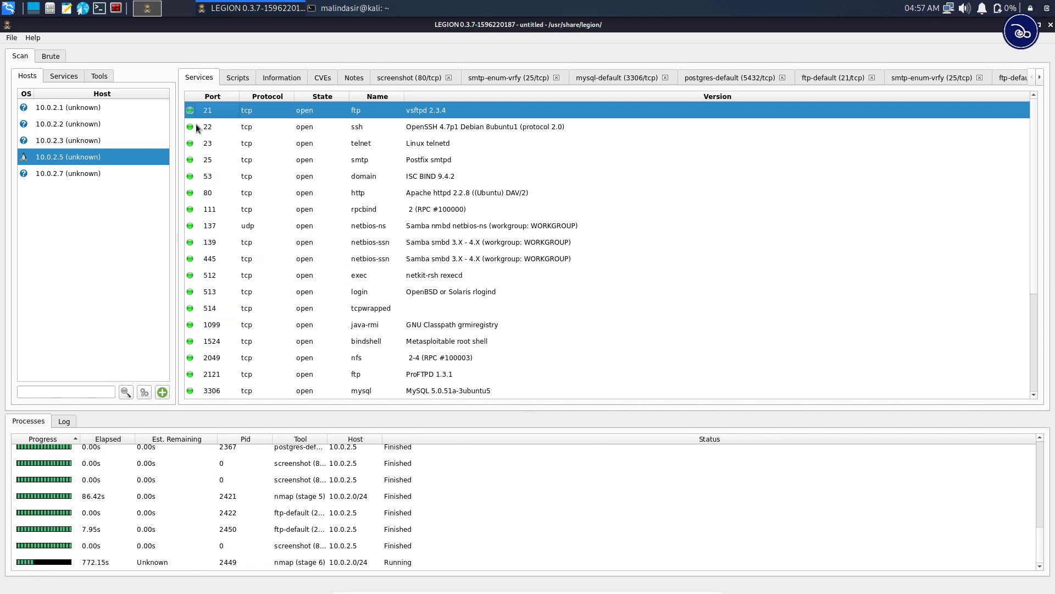
left_click(207, 194)
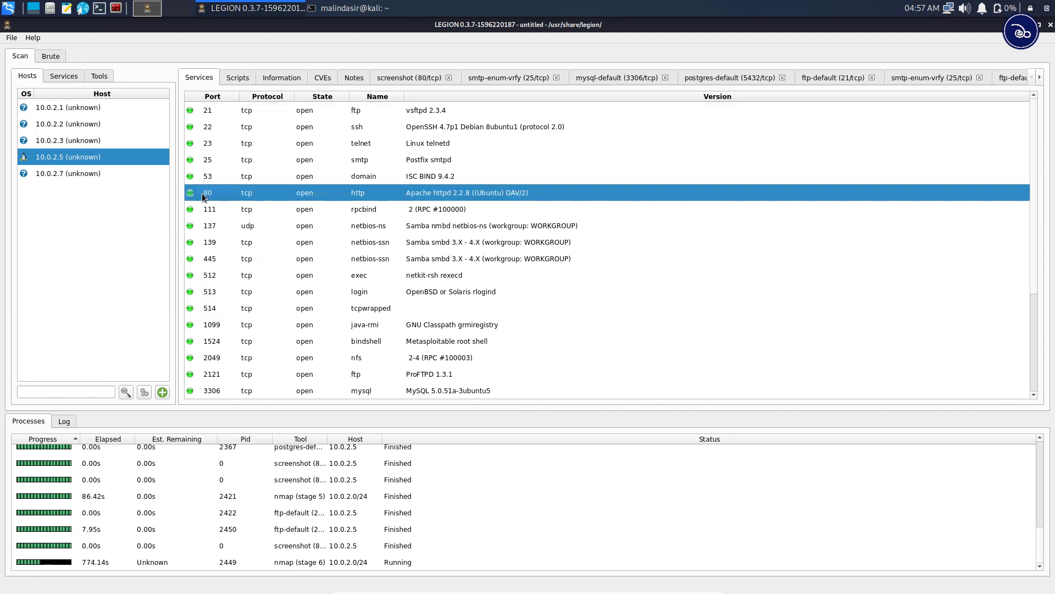
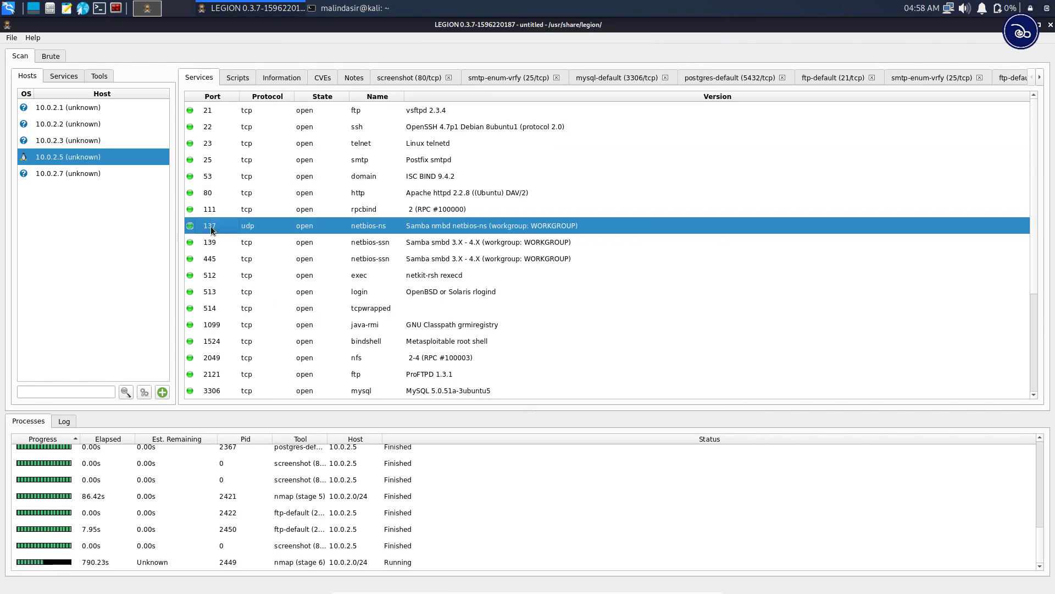
right_click(210, 226)
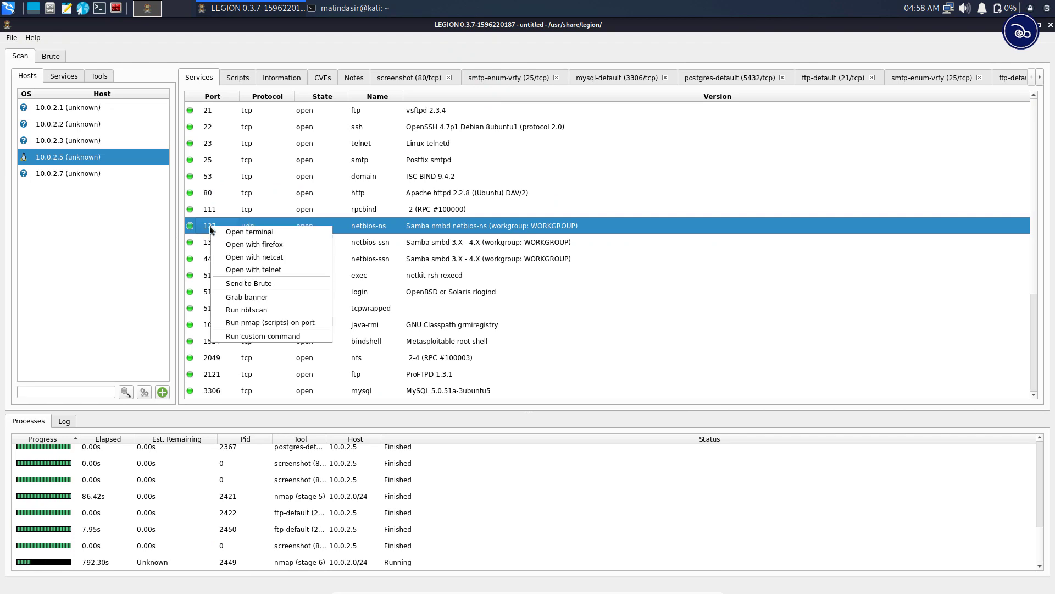
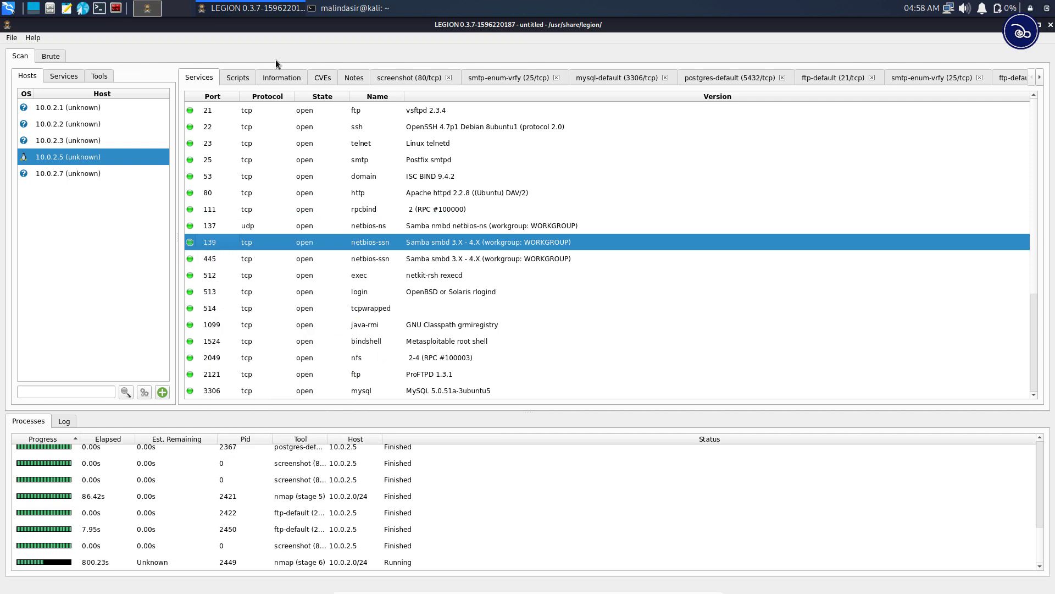
Step: Review the script results and host information for 10.0.2.5, and read through its list of CVEs
left_click(242, 81)
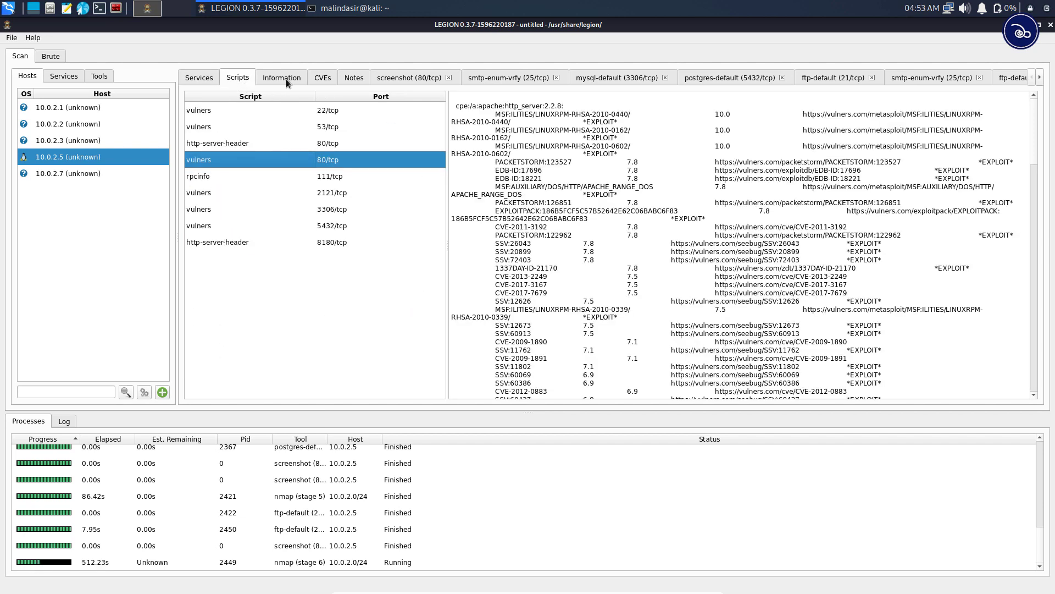
left_click(284, 78)
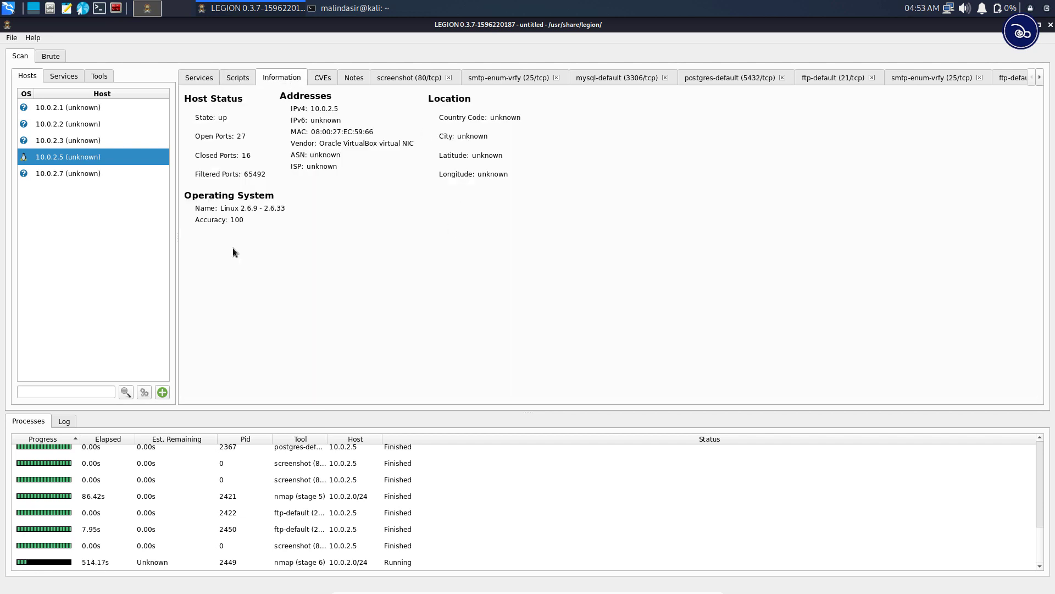
left_click(328, 81)
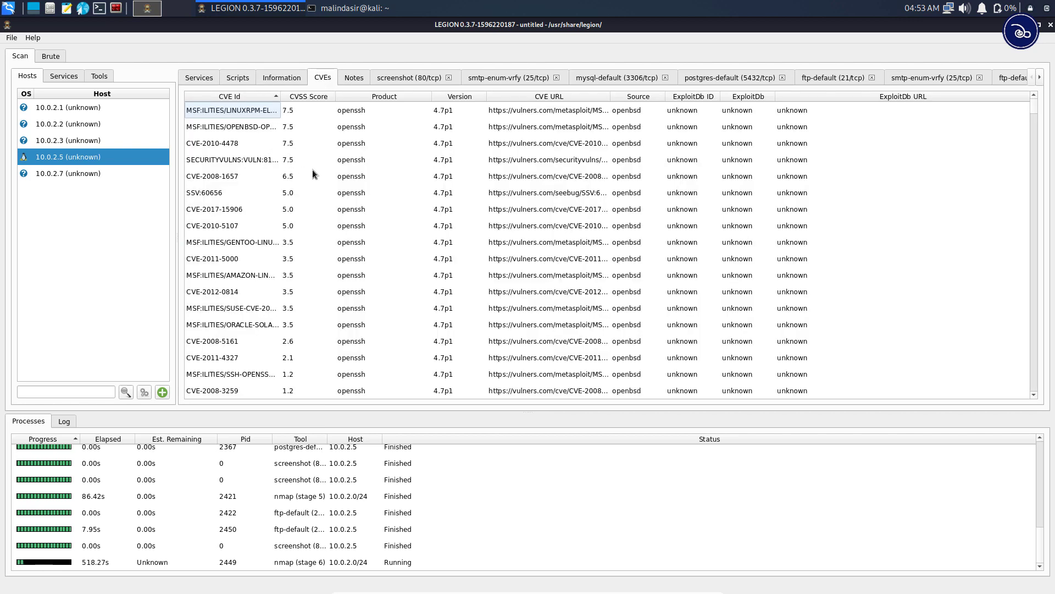
scroll(284, 292, "down", 10)
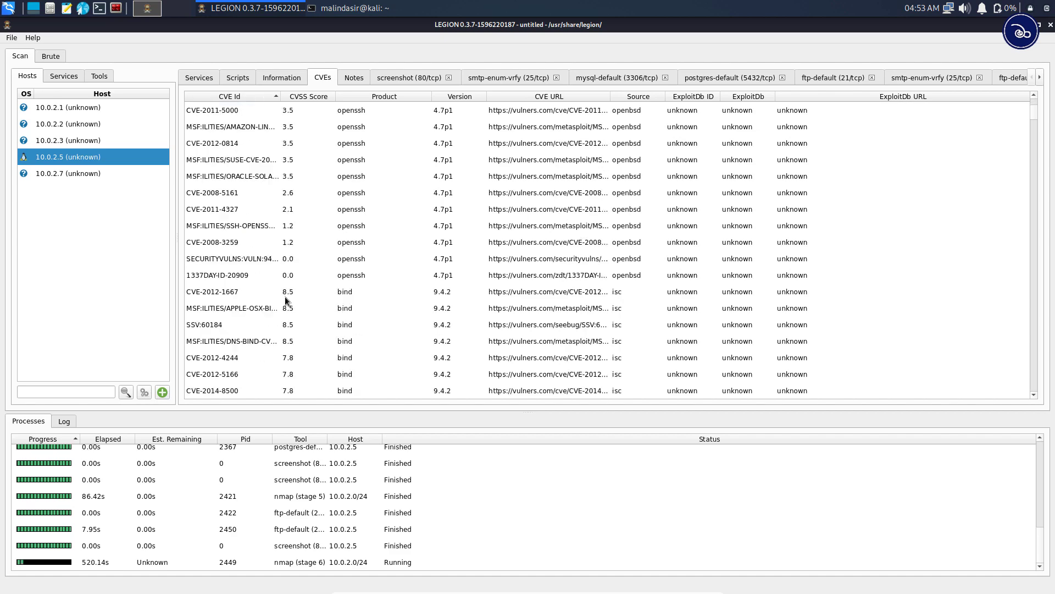
scroll(280, 290, "down", 2)
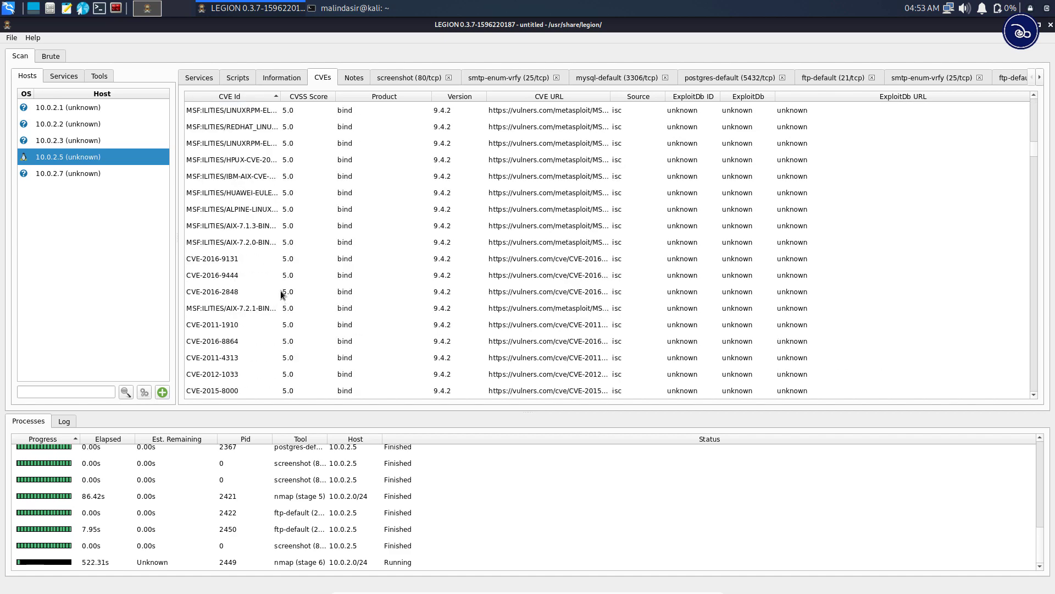
Step: Check the host's notes, the port 80 screenshot and the first smtp-enum-vrfy (25/tcp) output
left_click(352, 78)
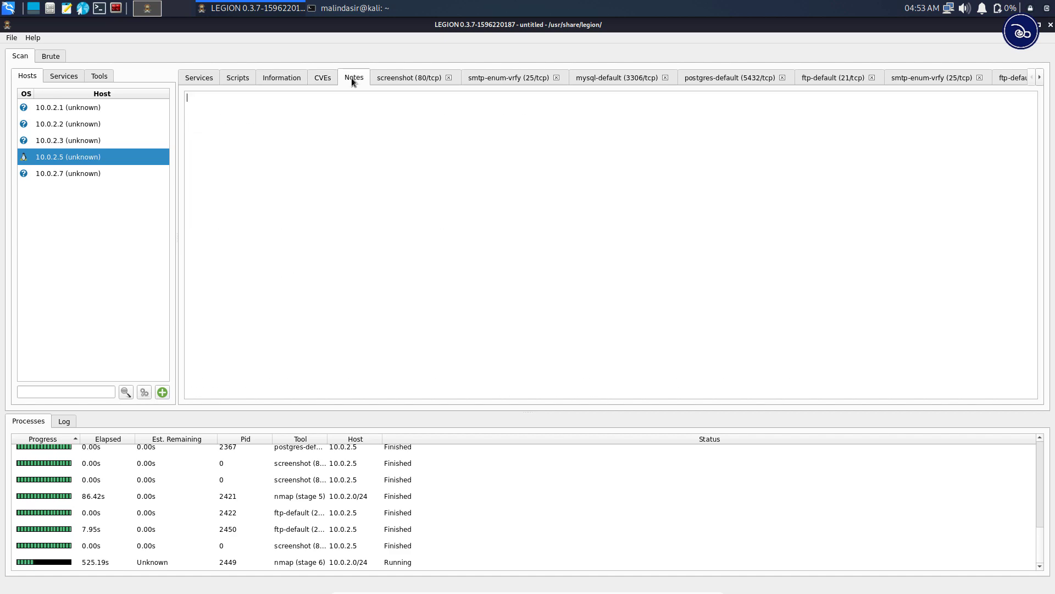
left_click(390, 79)
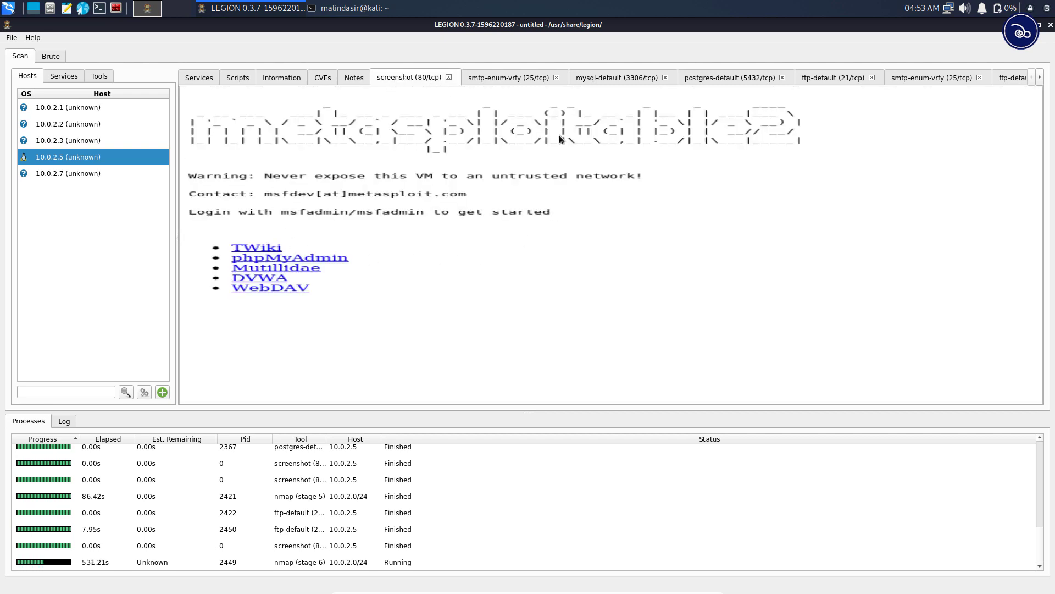
left_click(498, 78)
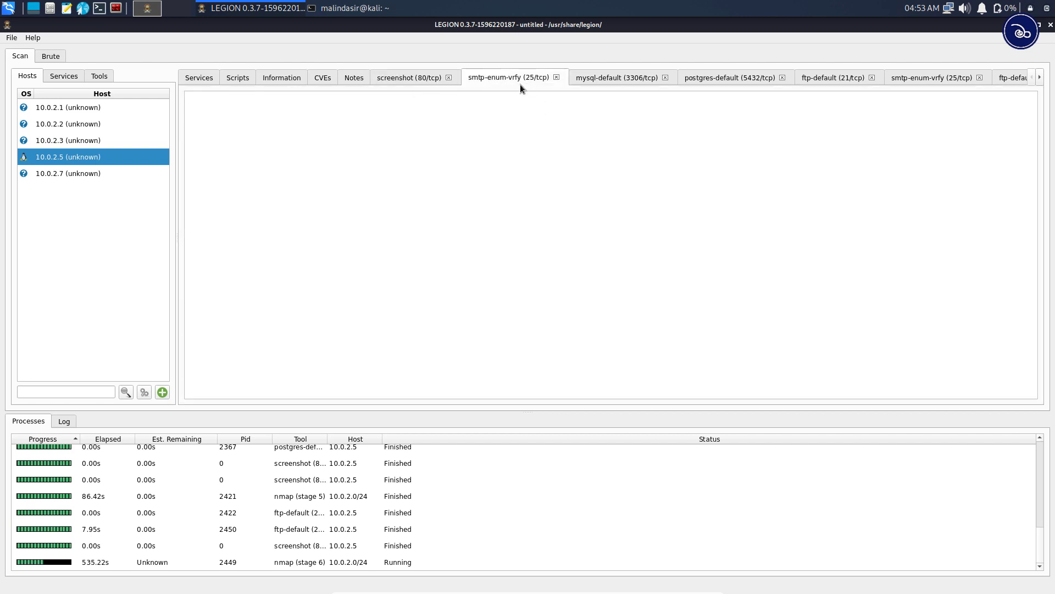